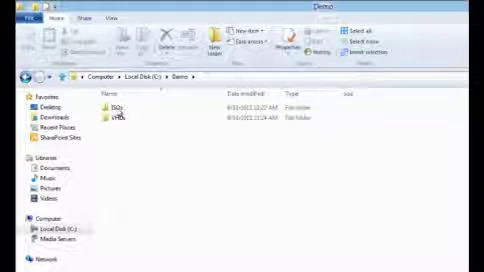
# Open the ISOs folder in Demo to reveal the Microsoft Windows 7 disc image.
pyautogui.doubleClick(116, 107)
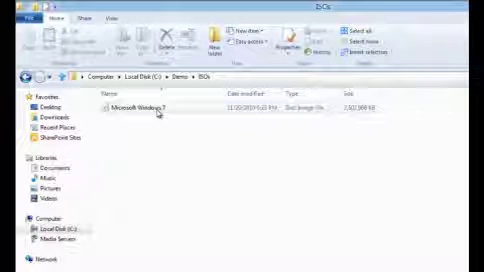
# Mount the Windows 7 ISO as DVD Drive (D:), browse its setup files, then go back.
pyautogui.doubleClick(158, 112)
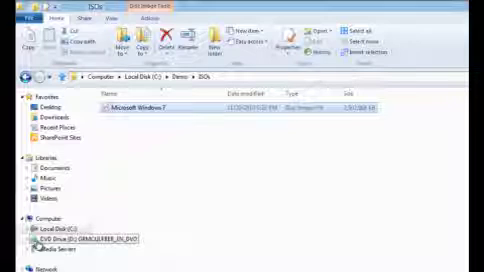
pyautogui.click(45, 239)
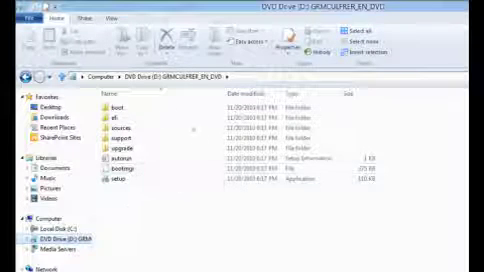
pyautogui.click(26, 76)
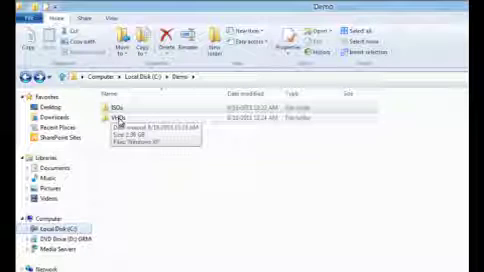
# Open the VHDs folder in Demo and select the Windows XP virtual hard disk file.
pyautogui.doubleClick(118, 118)
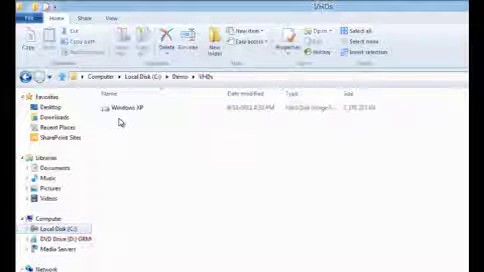
pyautogui.click(131, 110)
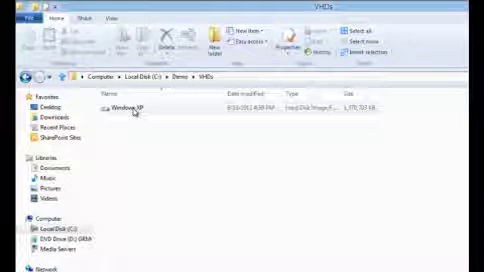
# Mount the Windows XP VHD and browse its folders on Local Disk (E:).
pyautogui.doubleClick(134, 111)
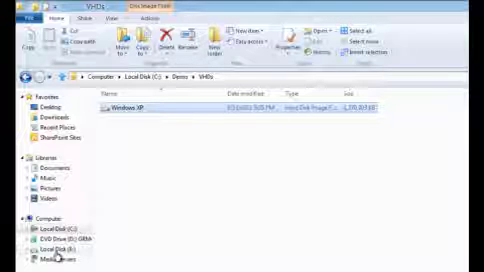
pyautogui.click(56, 250)
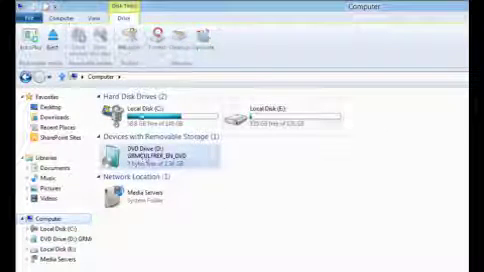
# Eject DVD Drive (D:) and Local Disk (E:), leaving only Local Disk (C:).
pyautogui.click(54, 42)
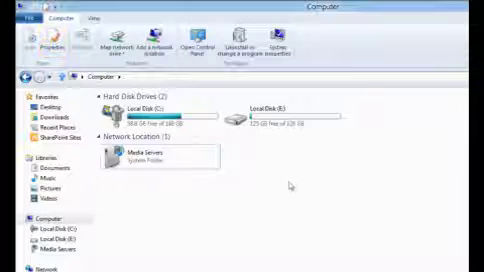
pyautogui.click(268, 124)
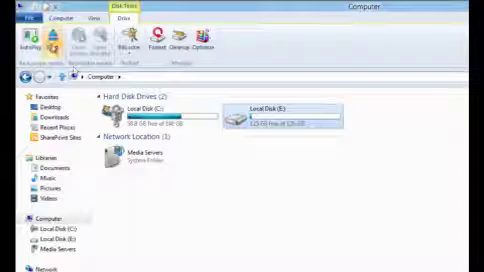
pyautogui.click(52, 42)
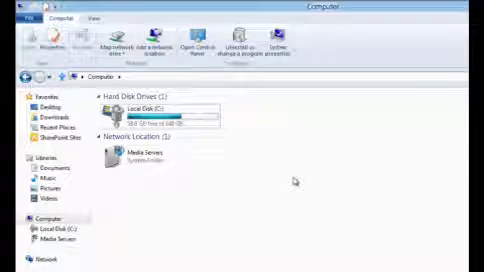